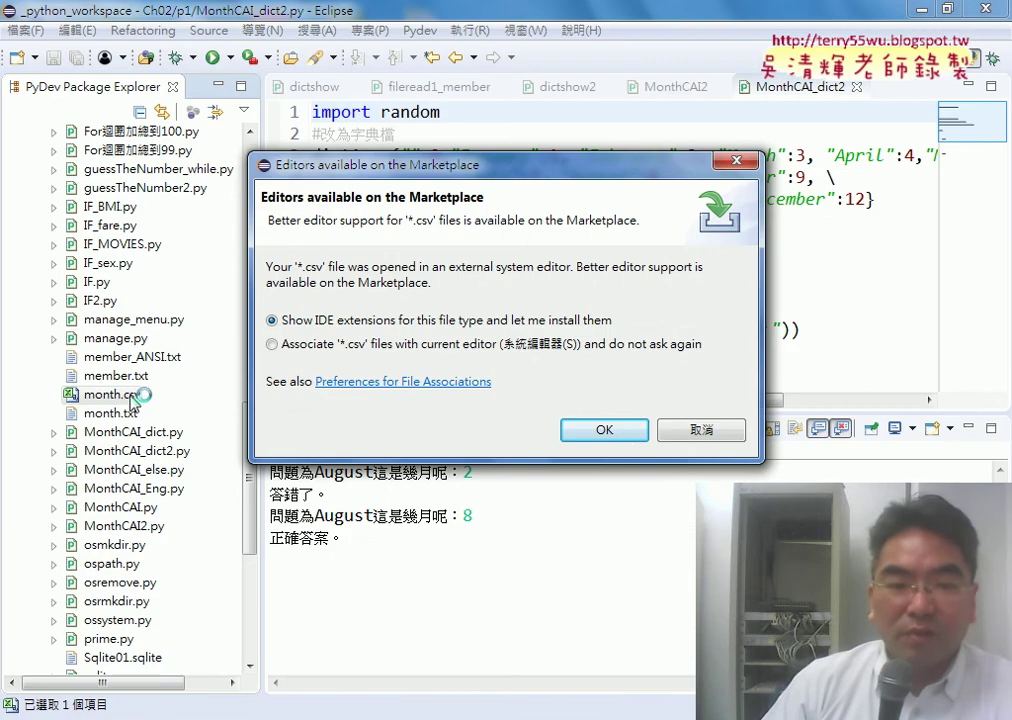
- Dismiss the editor suggestion for CSV files and try to delete month.csv from the project
{"action": "left_click", "coordinate": [708, 431]}
{"action": "right_click", "coordinate": [99, 402]}
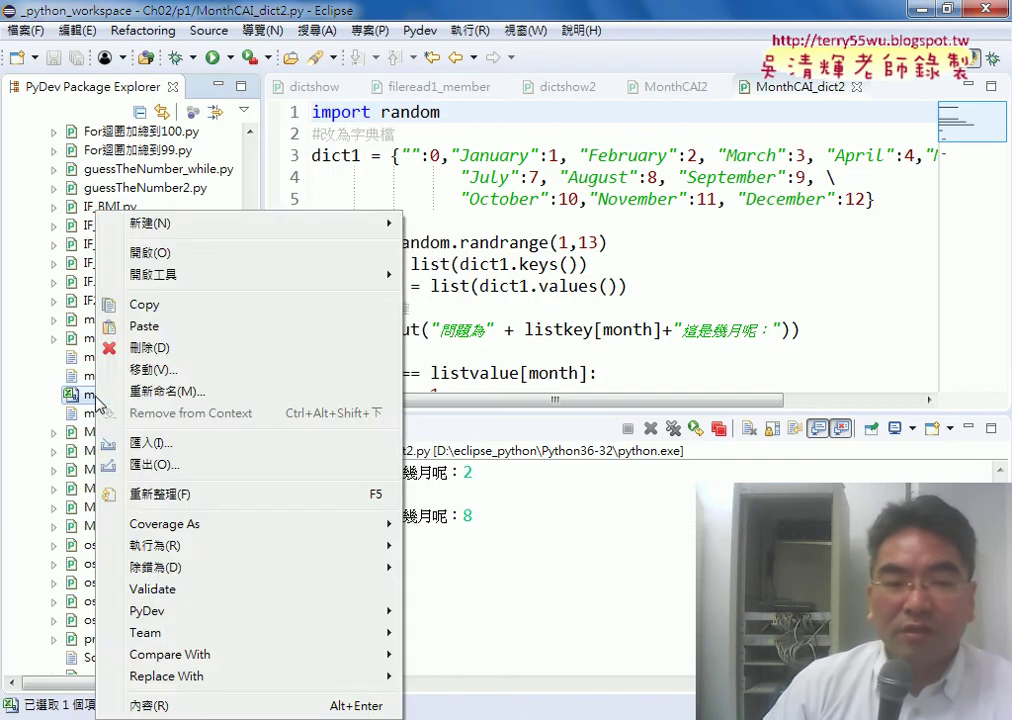
{"action": "left_click", "coordinate": [163, 353]}
{"action": "left_click", "coordinate": [603, 408]}
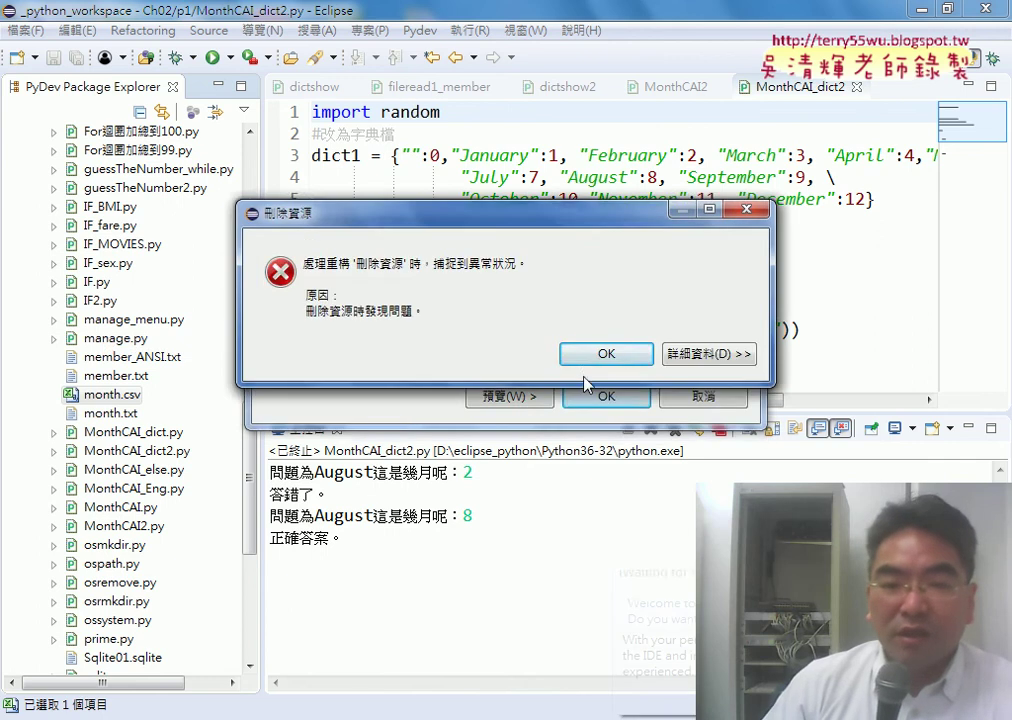
{"action": "left_click", "coordinate": [606, 353]}
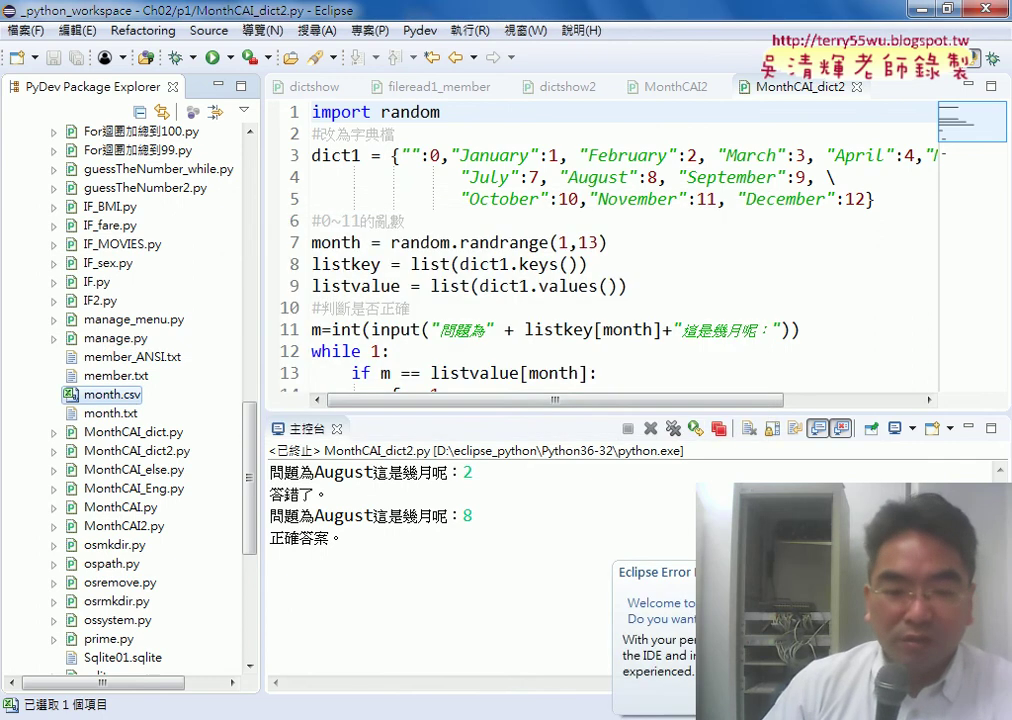
- Start Microsoft Excel 2010 to get a blank workbook
{"action": "key", "text": "super"}
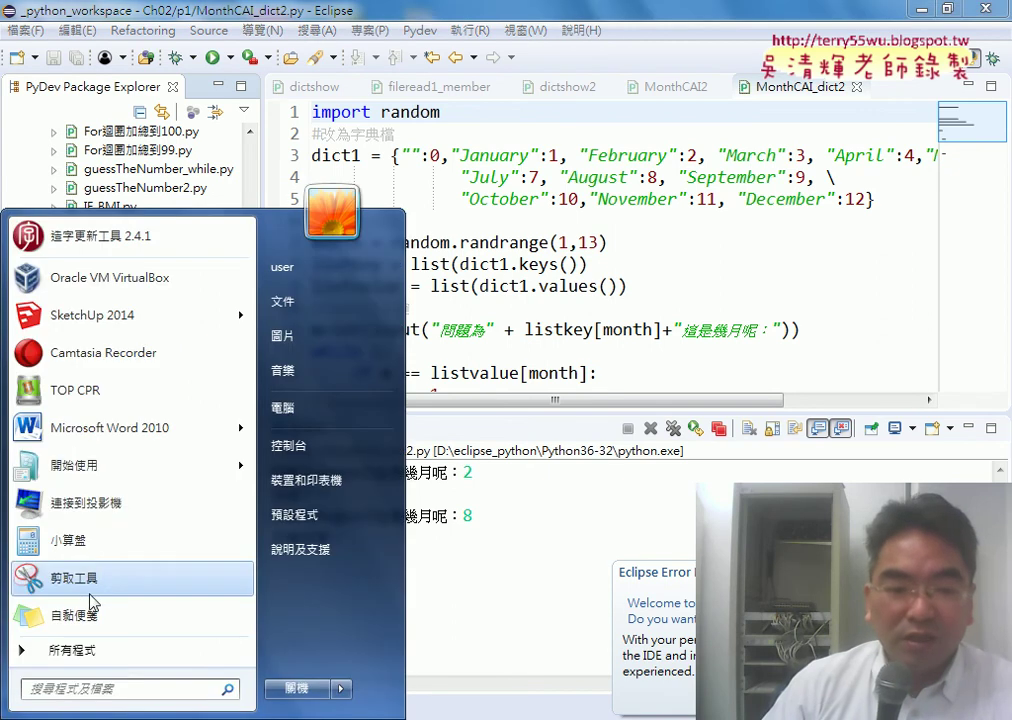
{"action": "left_click", "coordinate": [118, 652]}
{"action": "mouse_move", "coordinate": [255, 402]}
{"action": "left_mouse_down"}
{"action": "mouse_move", "coordinate": [253, 463]}
{"action": "mouse_move", "coordinate": [253, 397]}
{"action": "left_mouse_up"}
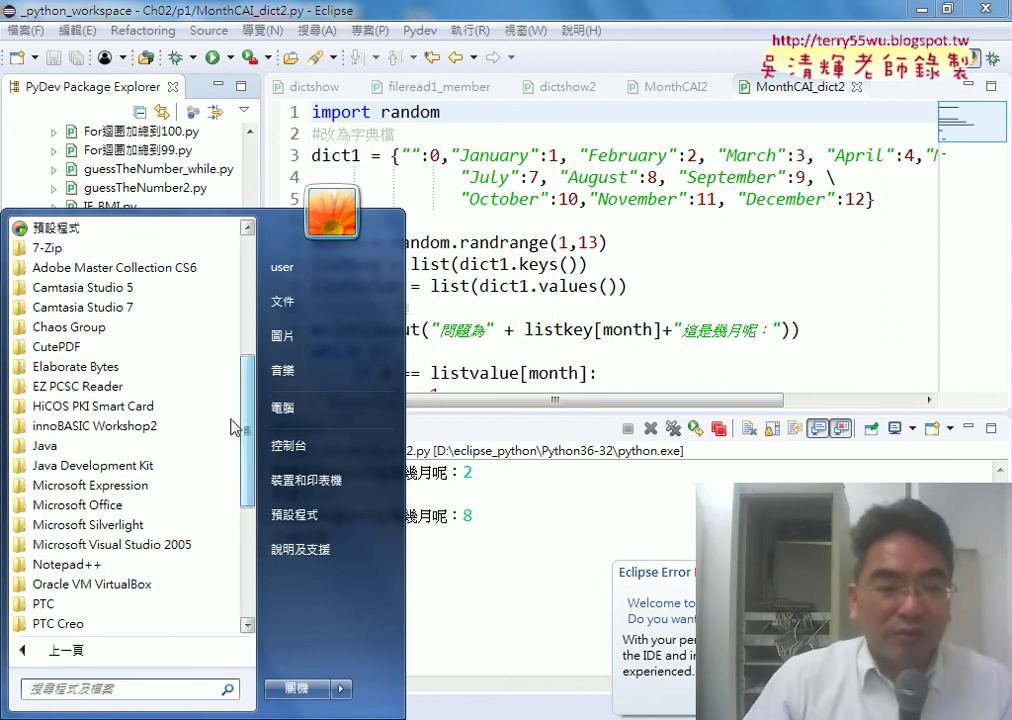
{"action": "left_click", "coordinate": [170, 508]}
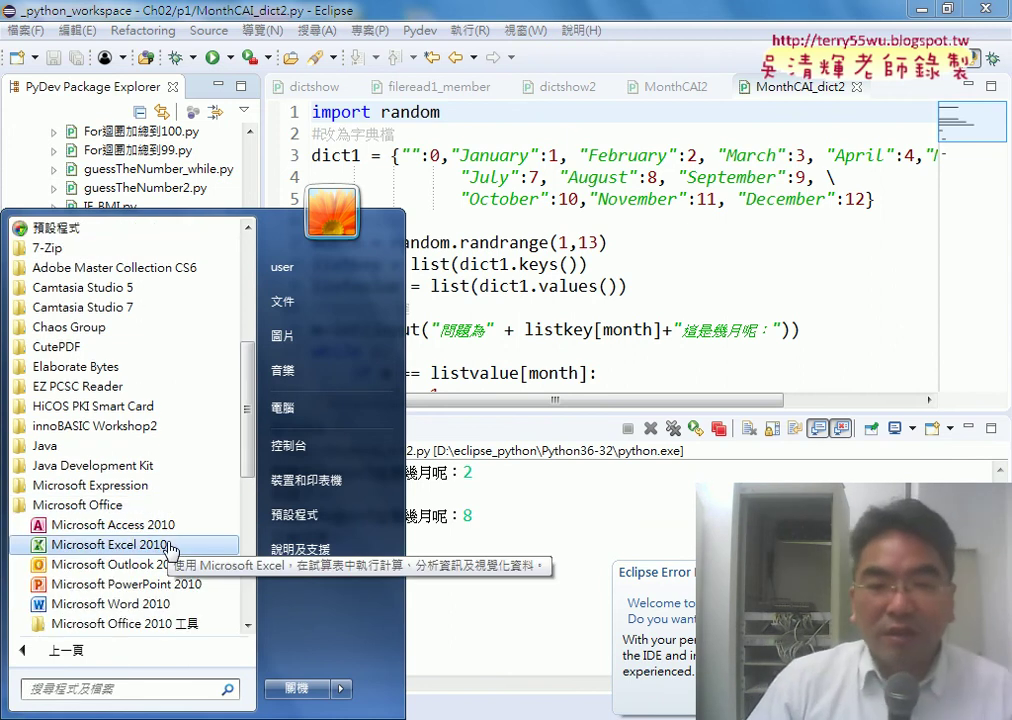
{"action": "left_click", "coordinate": [113, 544]}
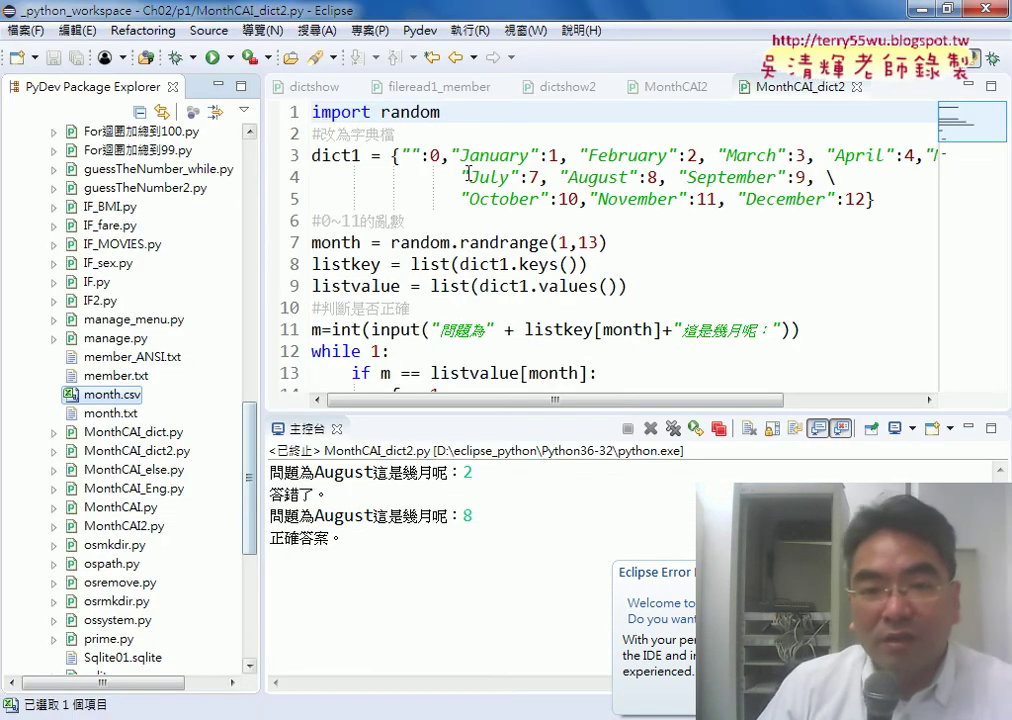
{"action": "left_click_drag", "start_coordinate": [450, 155], "coordinate": [540, 155]}
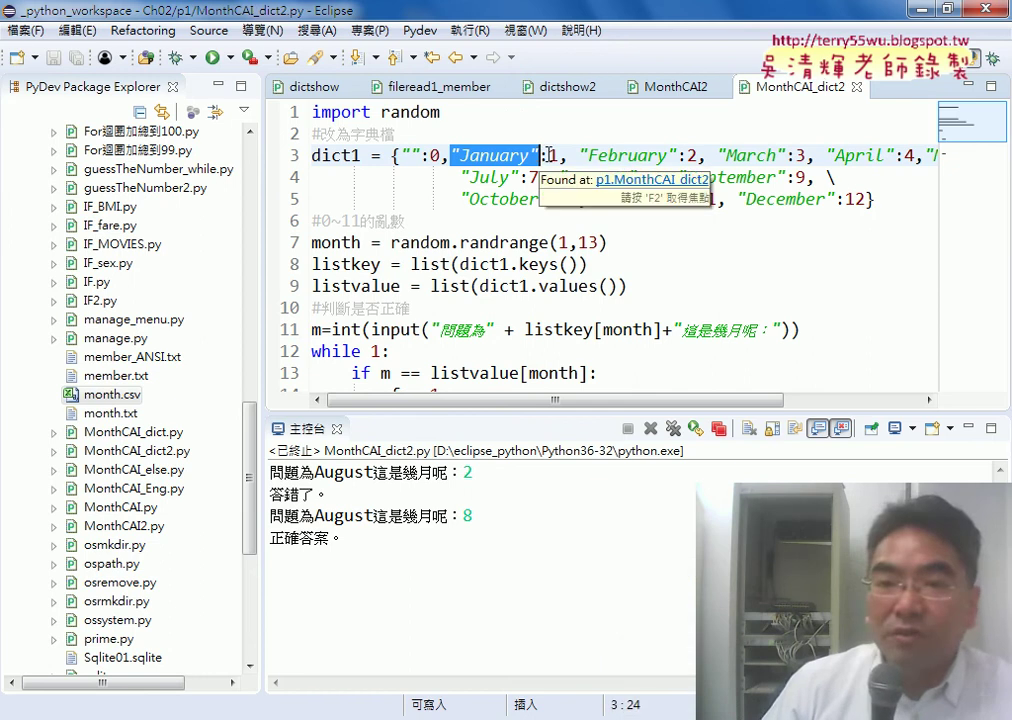
{"action": "double_click", "coordinate": [553, 155]}
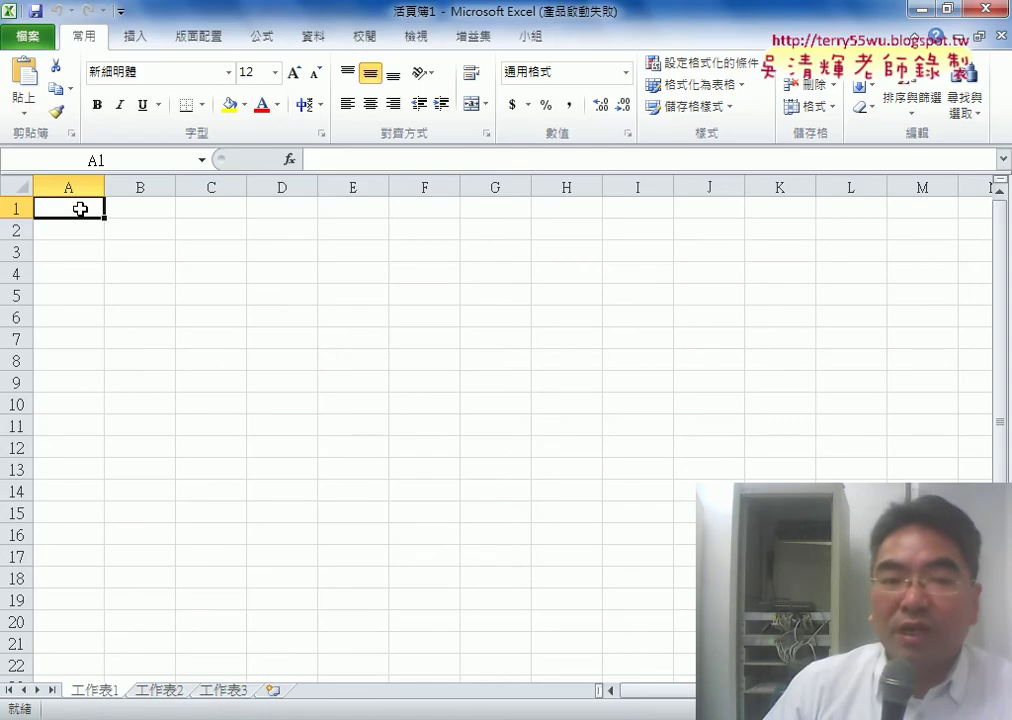
- Enter January in cell A2 and fill the month names down to December in A13
{"action": "left_click", "coordinate": [79, 235]}
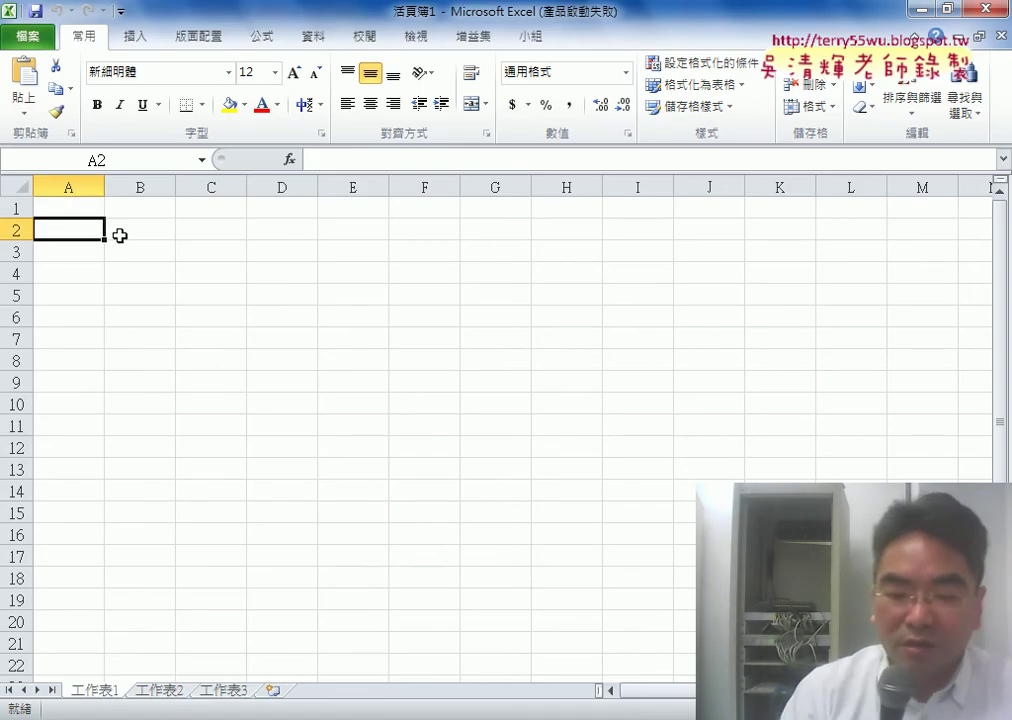
{"action": "type", "text": "J"}
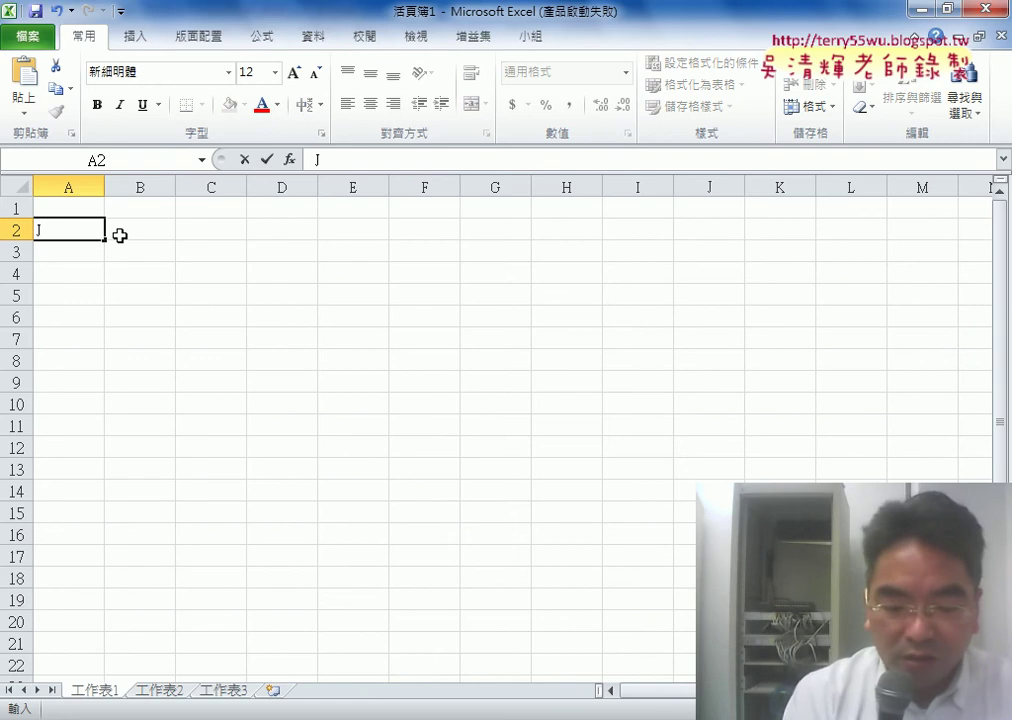
{"action": "type", "text": "anuary"}
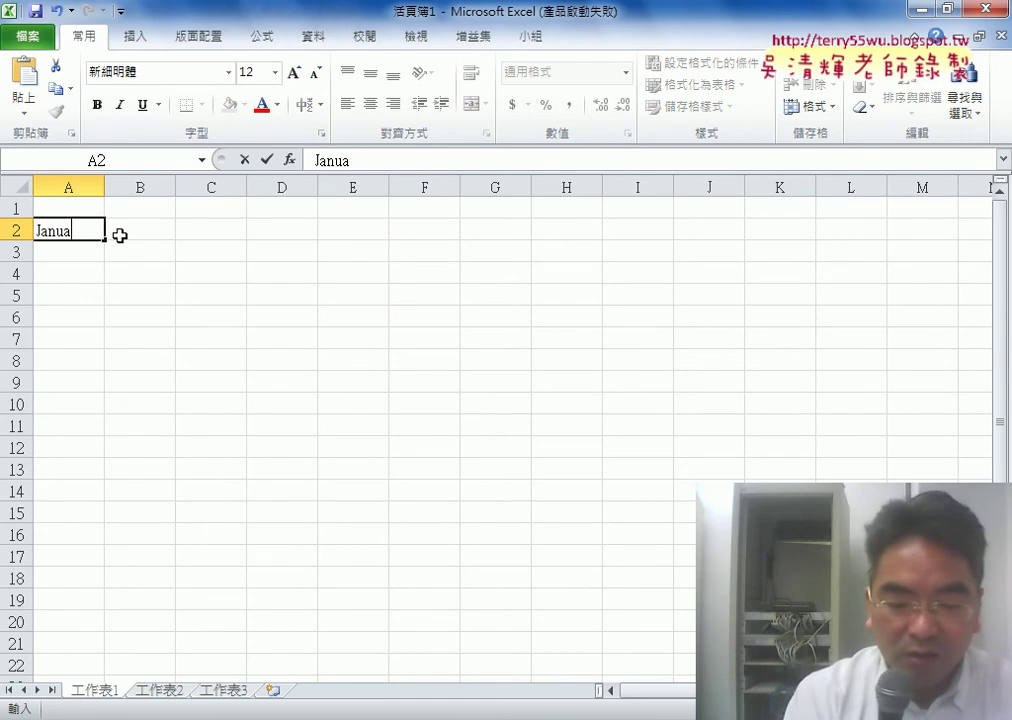
{"action": "key", "text": "Return"}
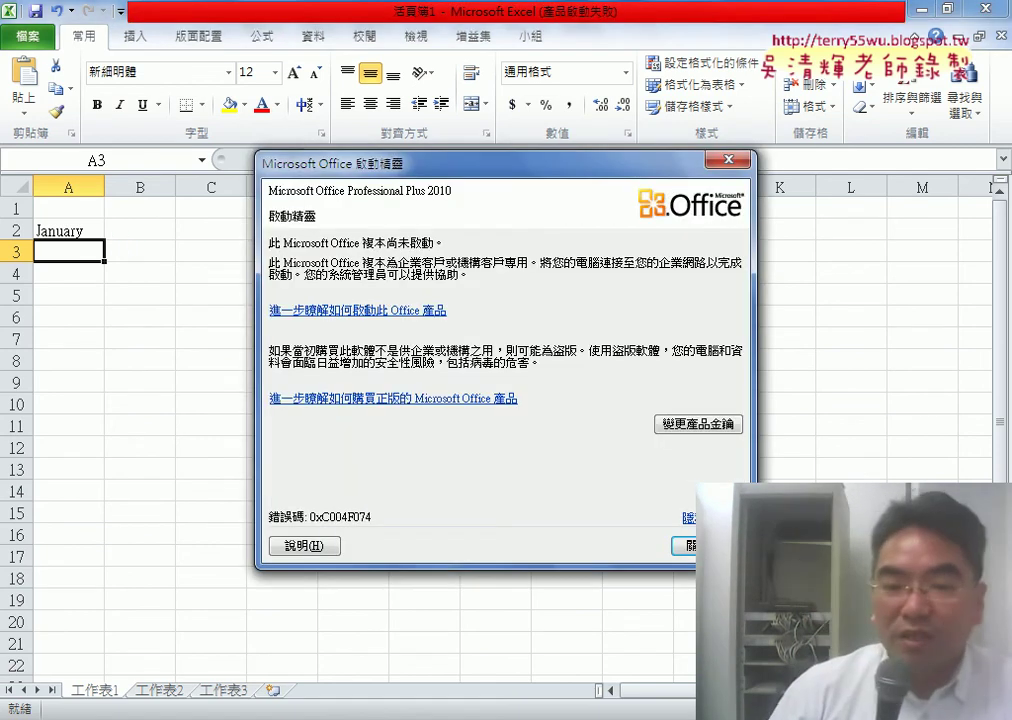
{"action": "left_click", "coordinate": [684, 545]}
{"action": "left_click", "coordinate": [85, 232]}
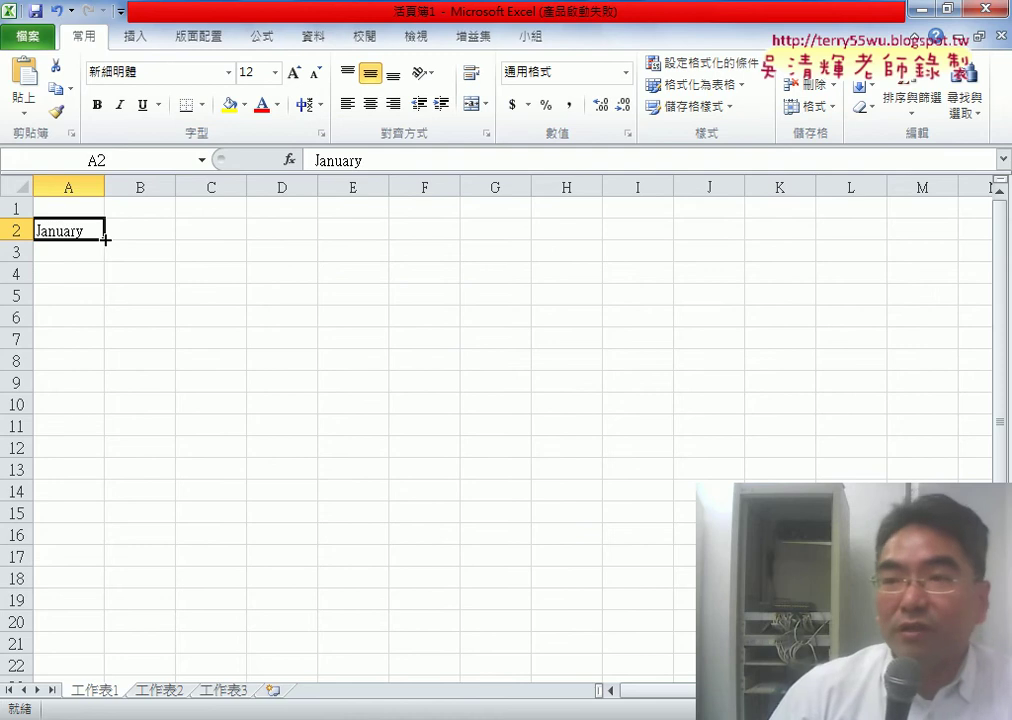
{"action": "left_click_drag", "start_coordinate": [105, 240], "coordinate": [106, 481]}
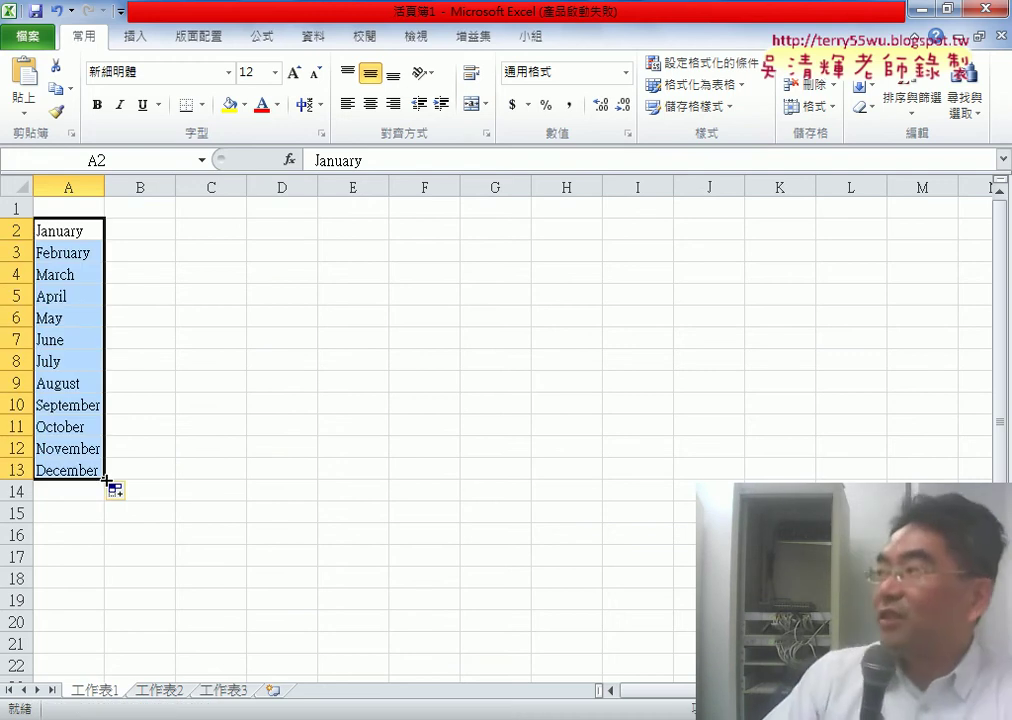
- Enter 0 in cell B1 and fill the number series down to 12 in B13
{"action": "left_click", "coordinate": [133, 214]}
{"action": "type", "text": "0"}
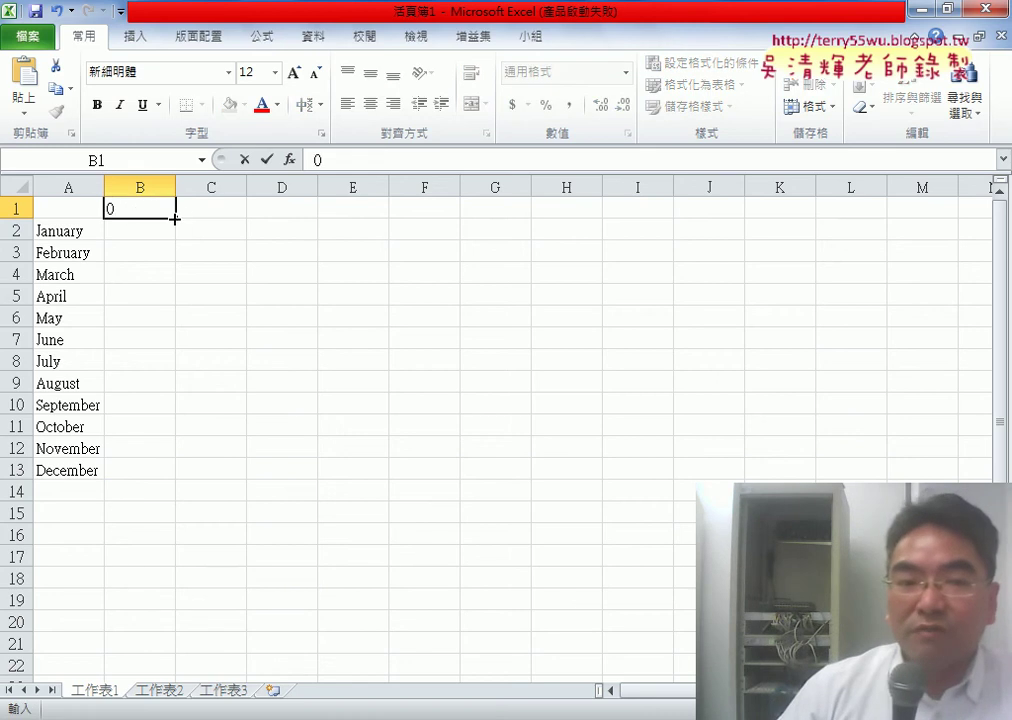
{"action": "left_click_drag", "start_coordinate": [176, 217], "coordinate": [177, 482]}
{"action": "left_click_drag", "start_coordinate": [75, 208], "coordinate": [128, 209]}
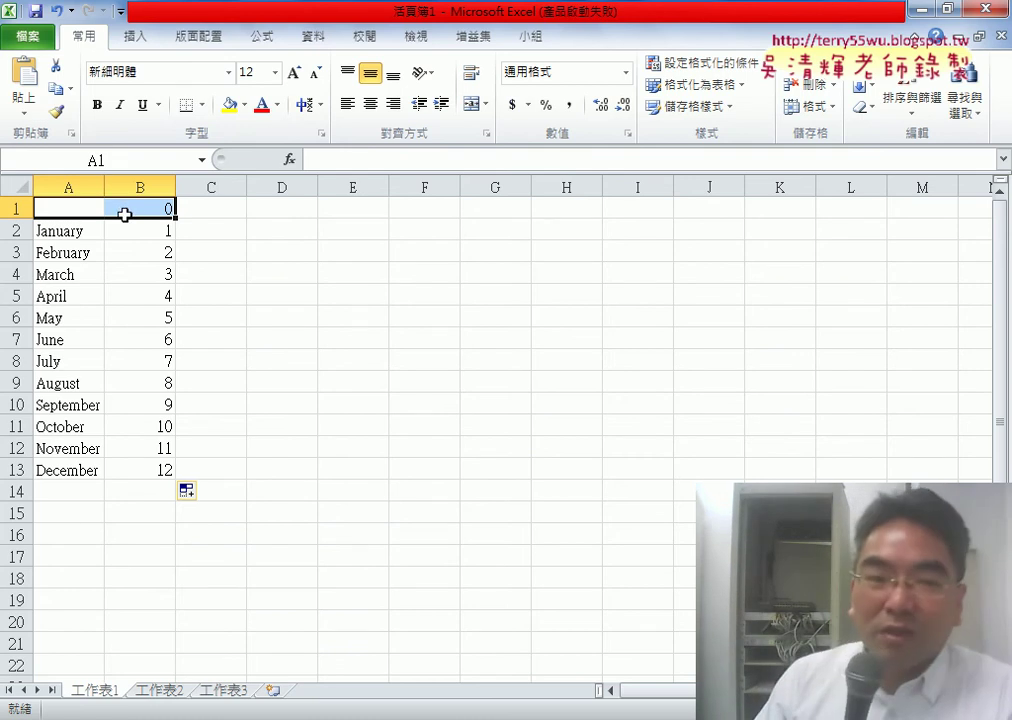
{"action": "left_click", "coordinate": [71, 207]}
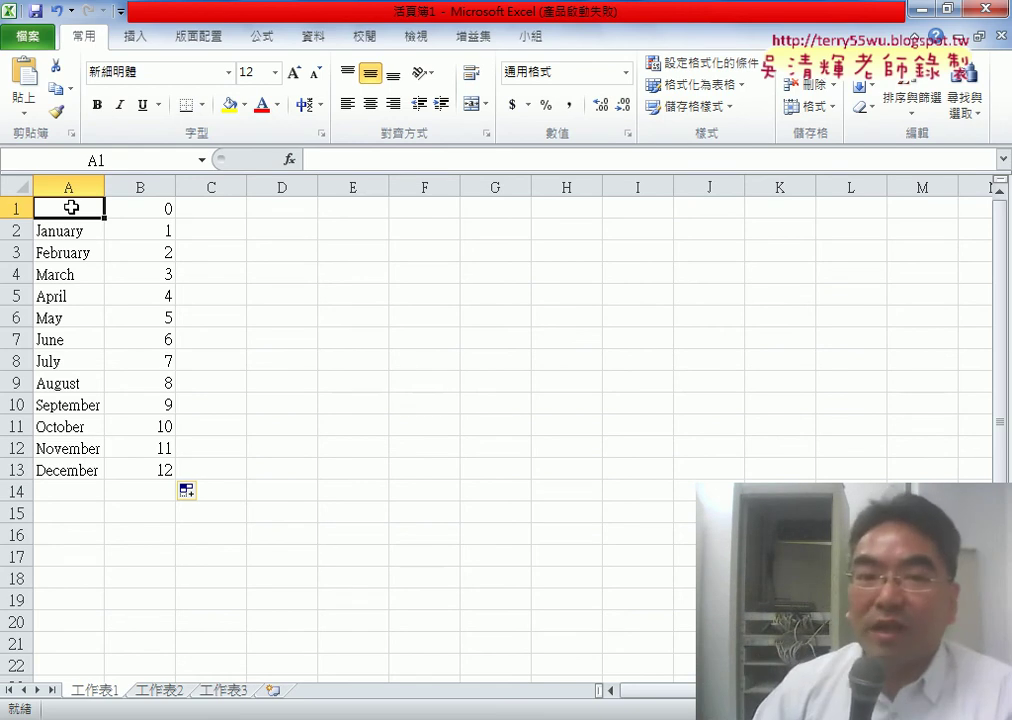
{"action": "left_click_drag", "start_coordinate": [60, 231], "coordinate": [61, 479]}
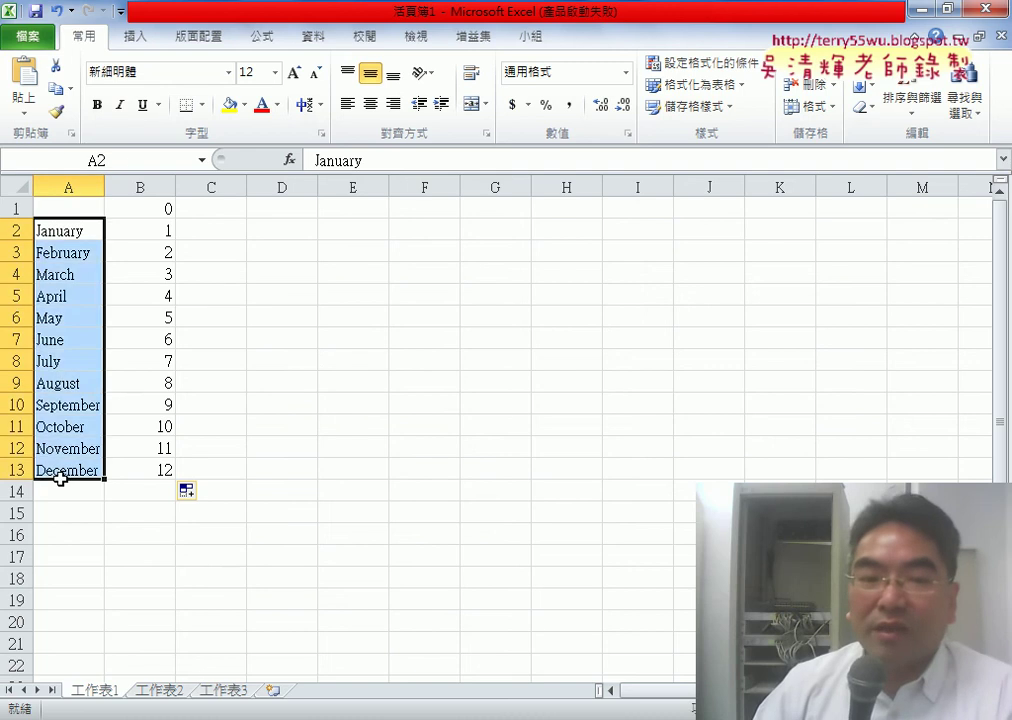
{"action": "left_click_drag", "start_coordinate": [140, 209], "coordinate": [140, 468]}
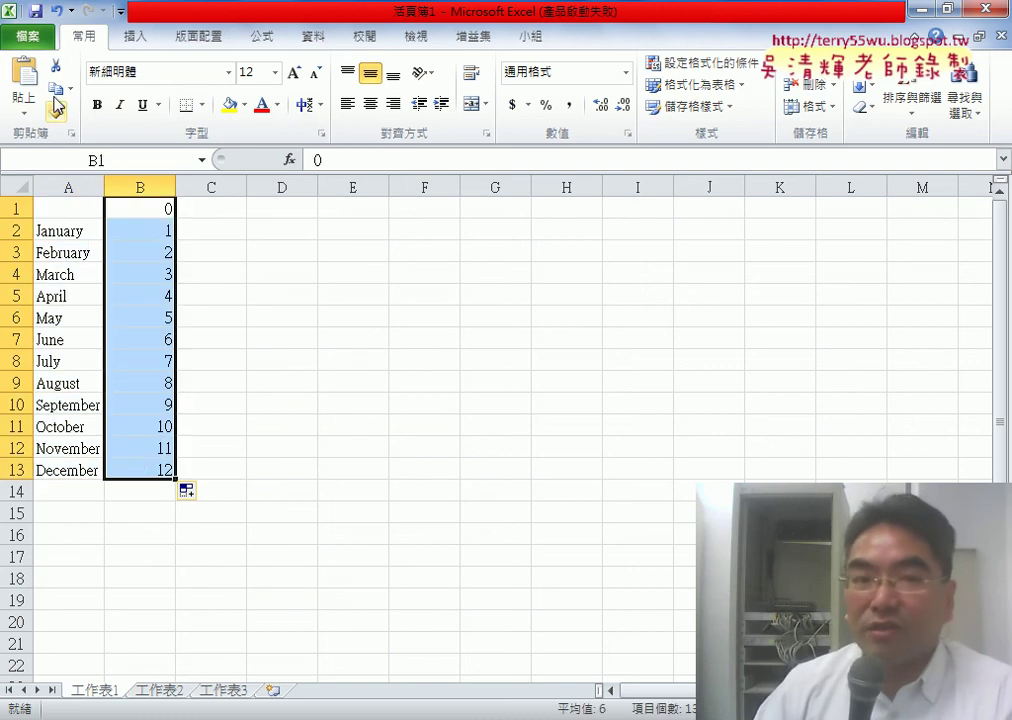
- Begin saving the workbook as a new file with the file type CSV (逗號分隔) (*.csv)
{"action": "left_click", "coordinate": [28, 36]}
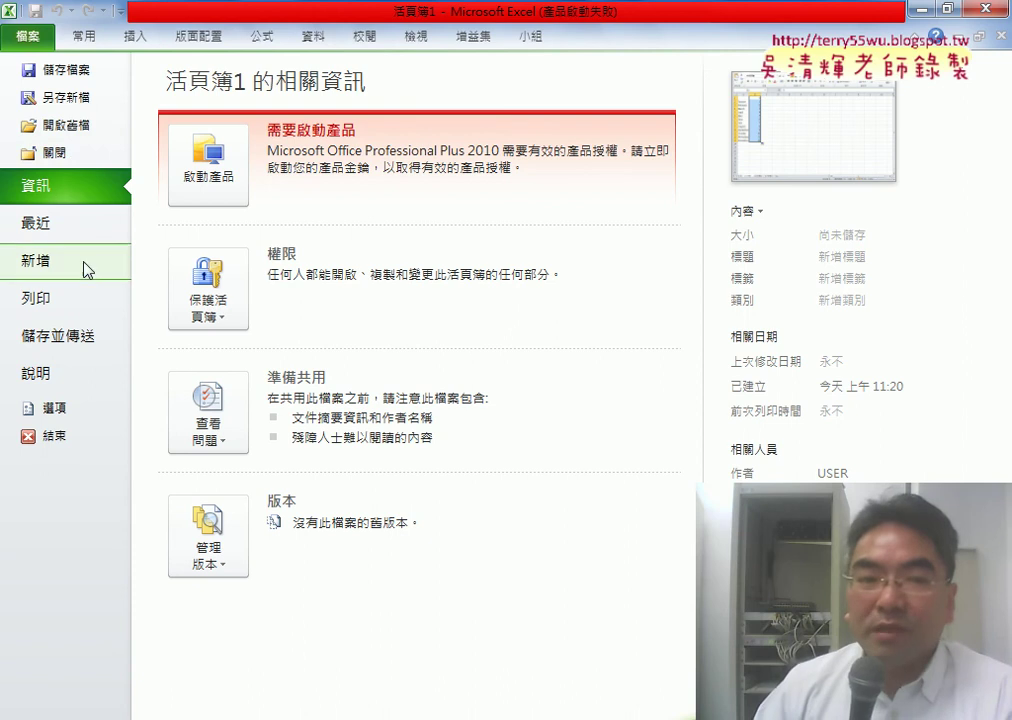
{"action": "left_click", "coordinate": [28, 36]}
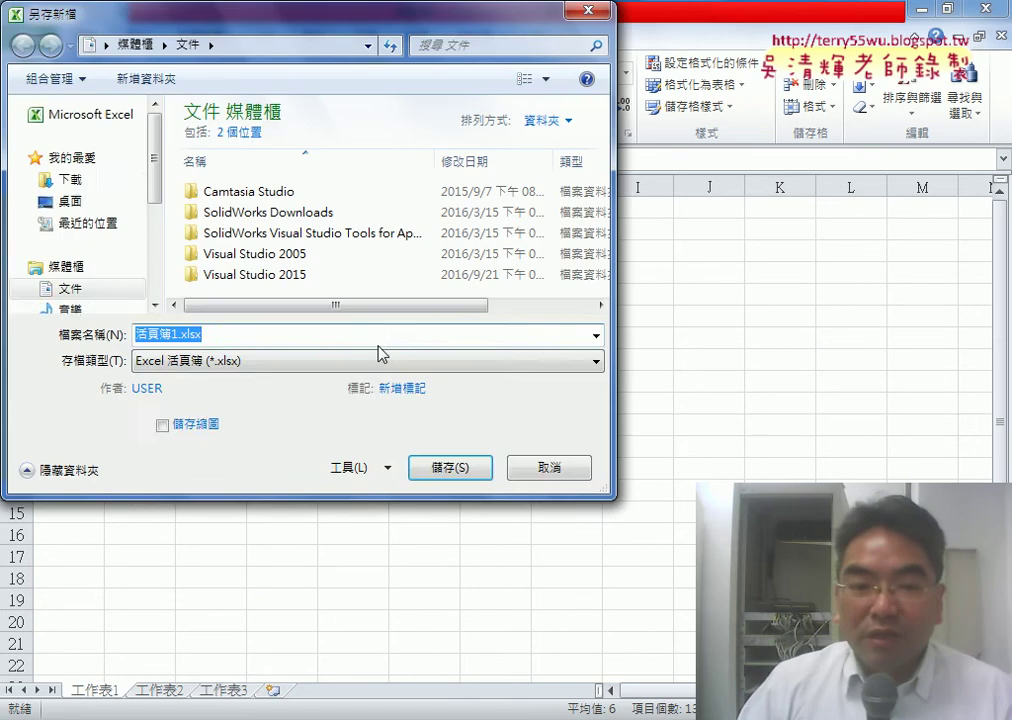
{"action": "left_click", "coordinate": [321, 362]}
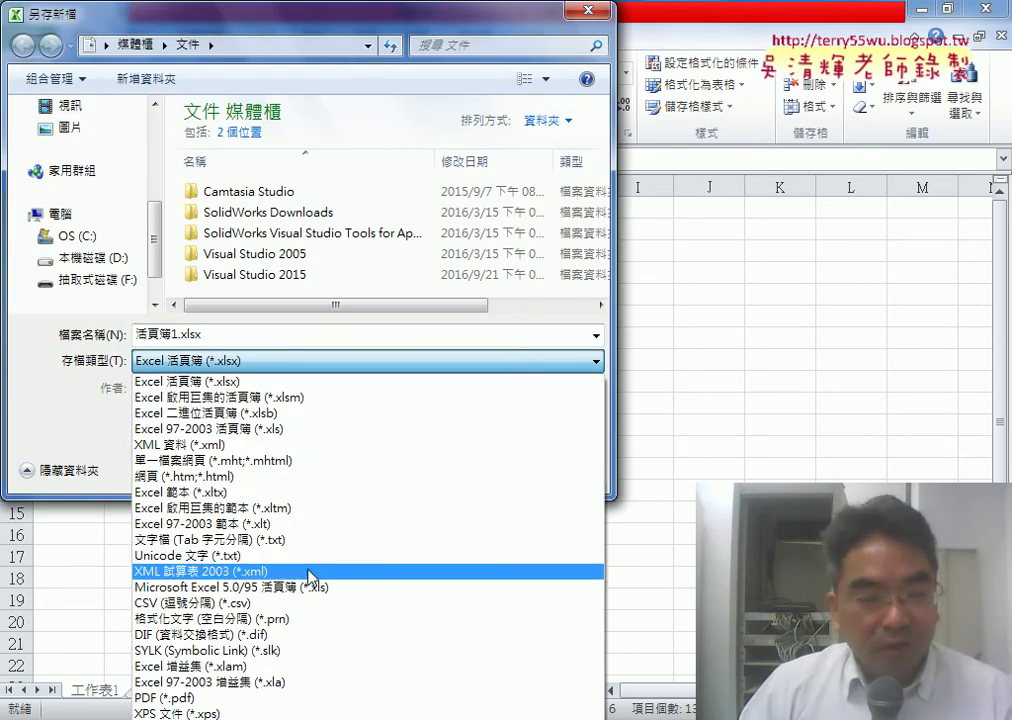
{"action": "left_click", "coordinate": [309, 604]}
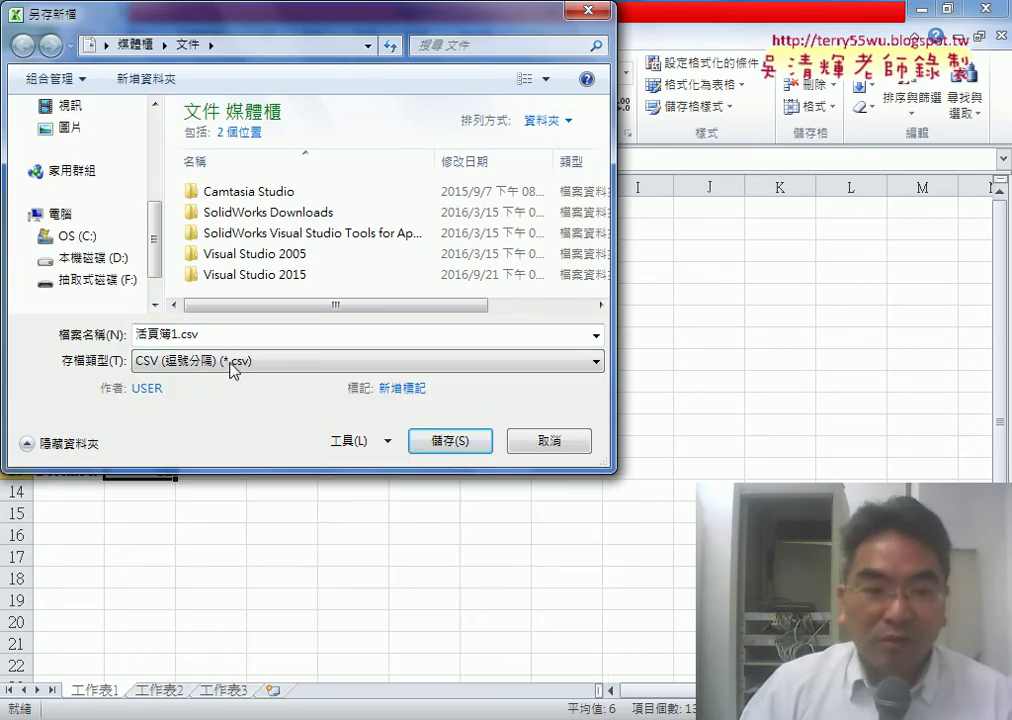
- Save the active sheet to the desktop as month.csv, replacing the existing file, and close Excel with the changes saved
{"action": "left_click_drag", "start_coordinate": [154, 226], "coordinate": [157, 136]}
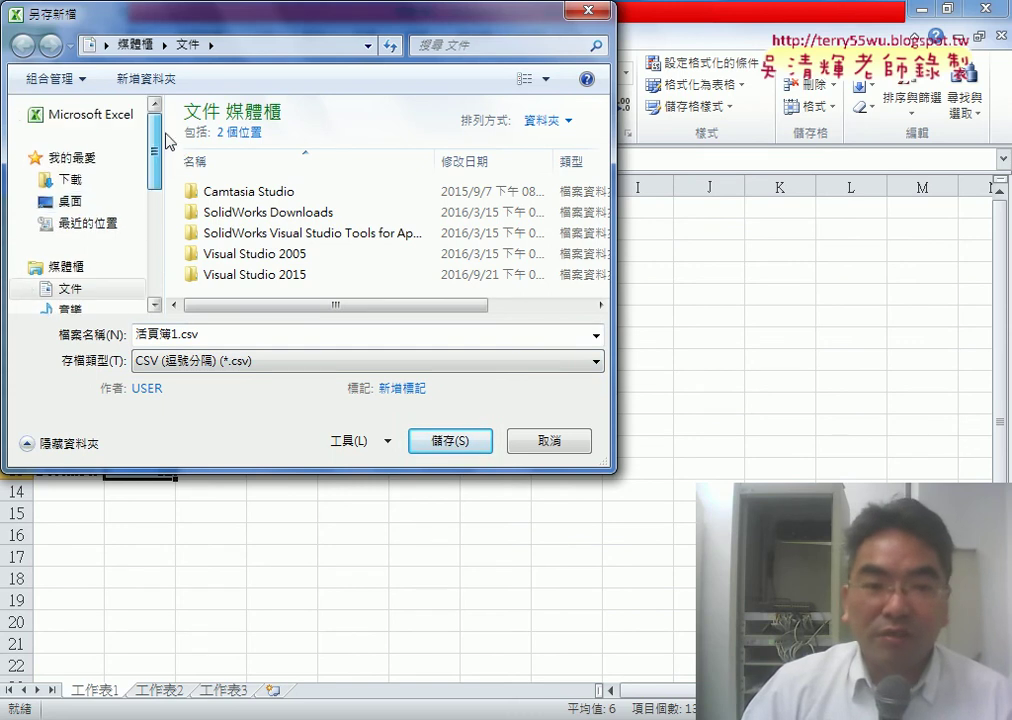
{"action": "left_click", "coordinate": [84, 201]}
{"action": "left_click_drag", "start_coordinate": [600, 140], "coordinate": [601, 291]}
{"action": "left_click", "coordinate": [237, 242]}
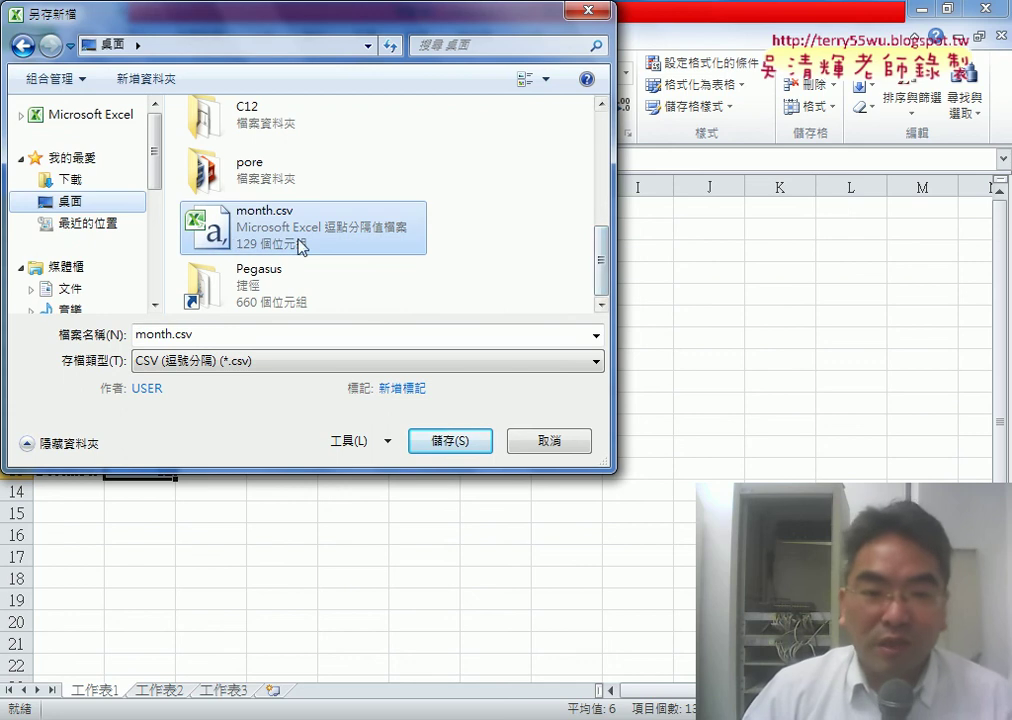
{"action": "left_click", "coordinate": [448, 439]}
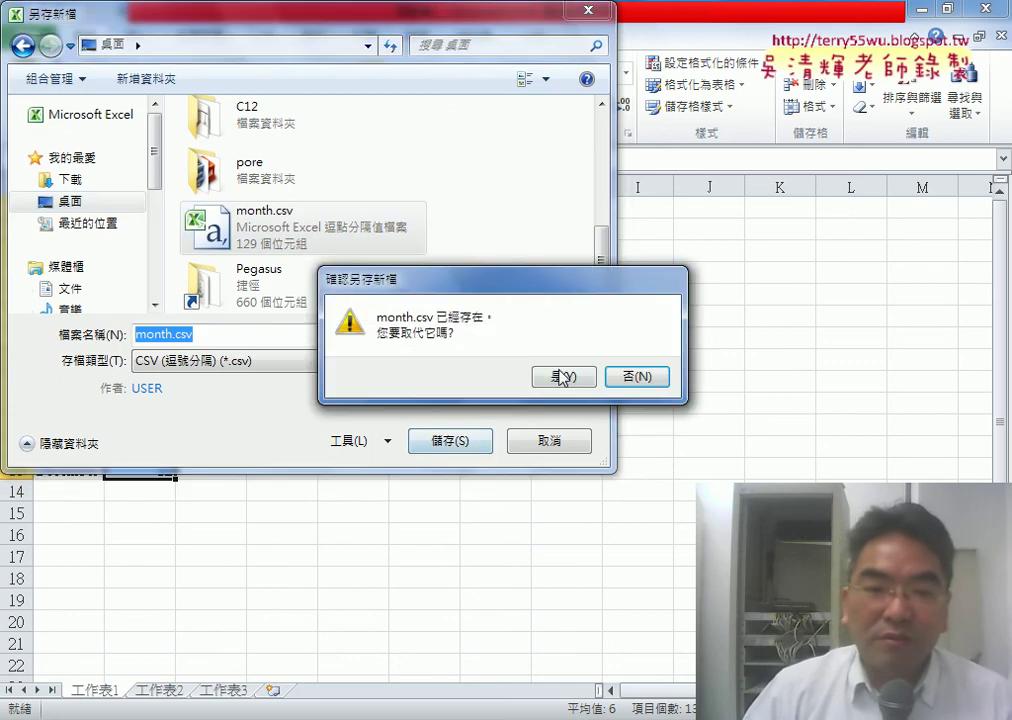
{"action": "left_click", "coordinate": [565, 375]}
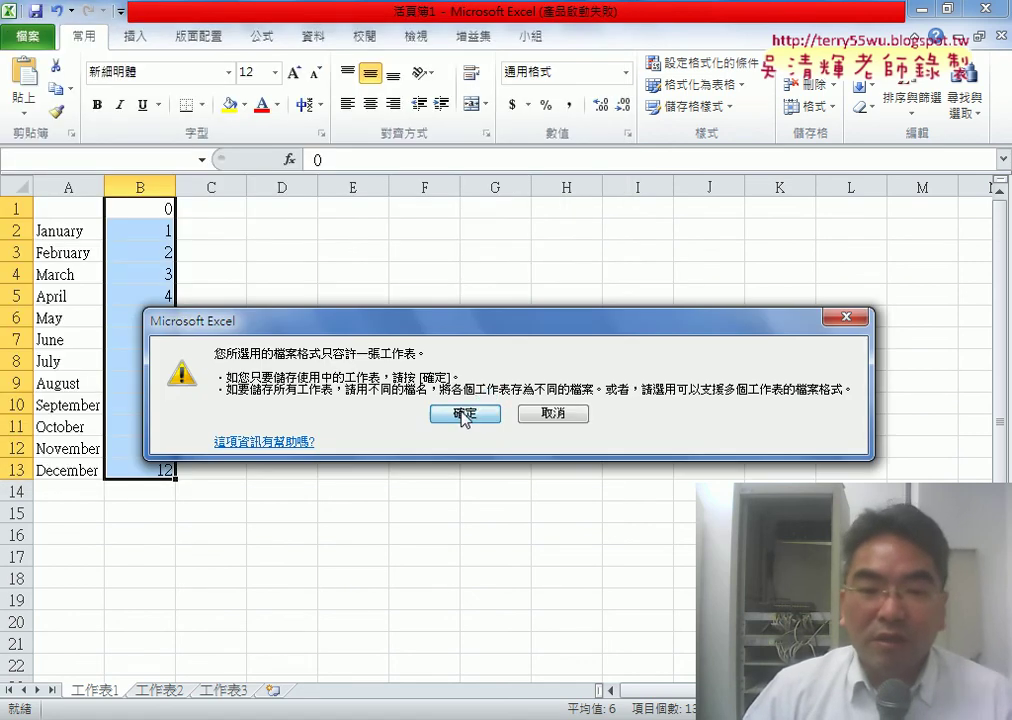
{"action": "left_click", "coordinate": [463, 412]}
{"action": "left_click", "coordinate": [431, 429]}
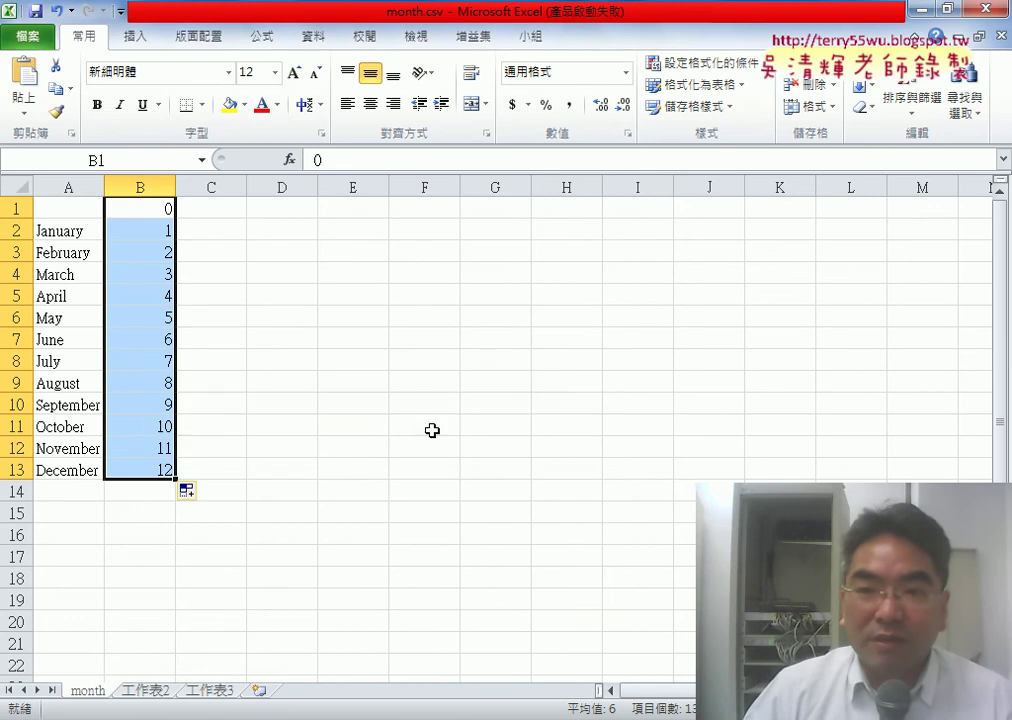
{"action": "left_click", "coordinate": [987, 10]}
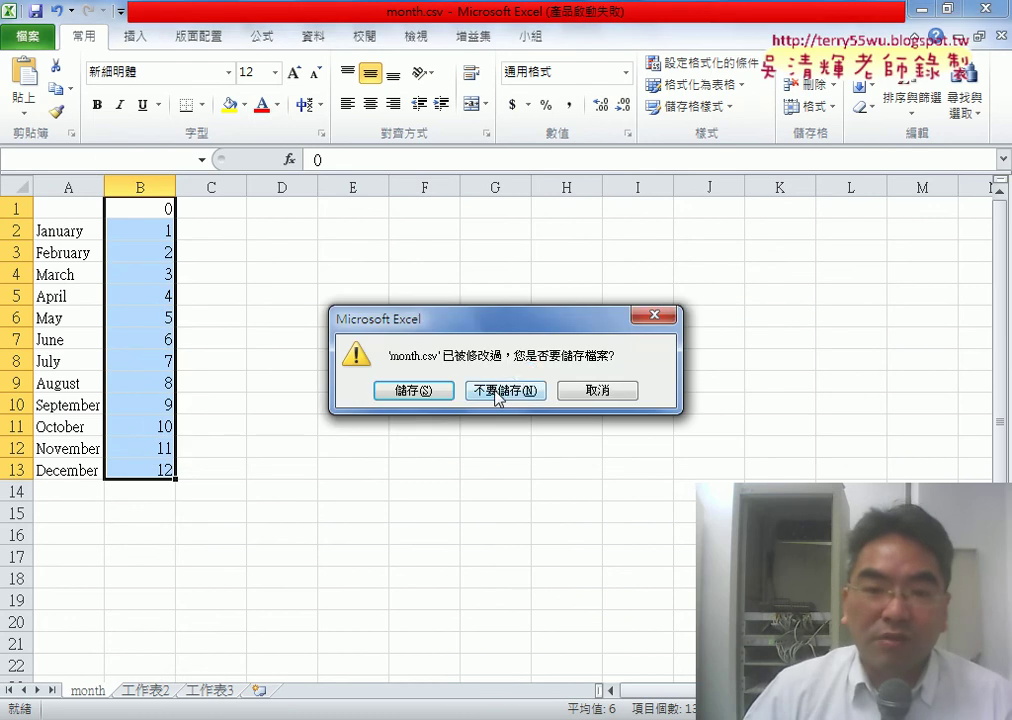
{"action": "left_click", "coordinate": [445, 390]}
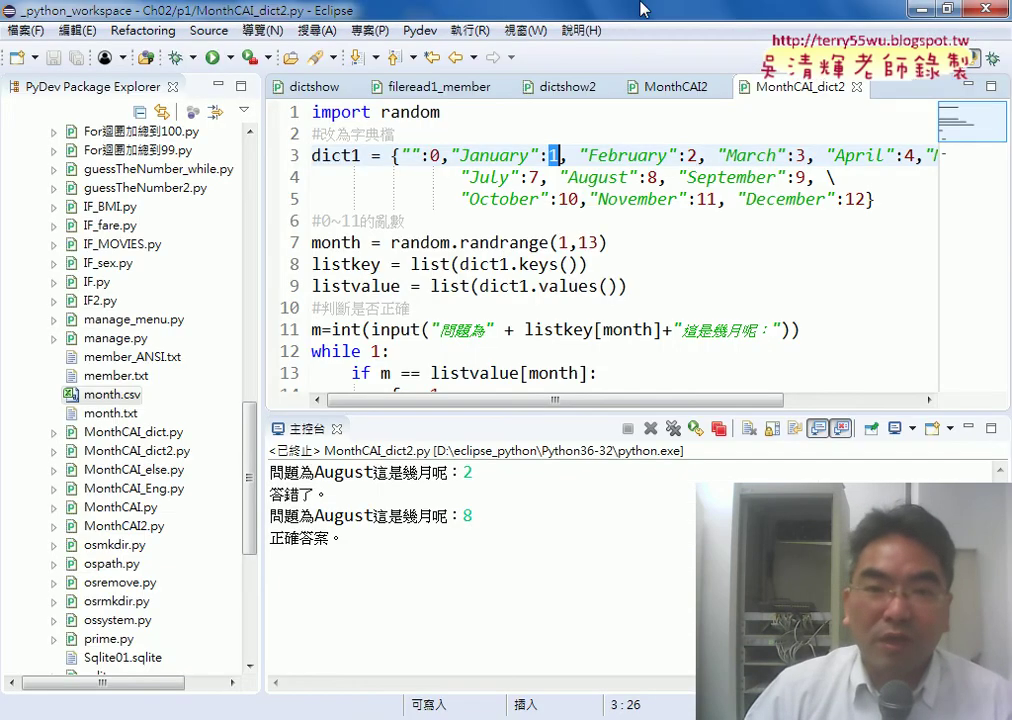
- Copy month.csv from the desktop into the Ch02/p1 project package in Eclipse, overwriting the existing file, with the window maximized again
{"action": "double_click", "coordinate": [566, 12]}
{"action": "left_click_drag", "start_coordinate": [460, 17], "coordinate": [765, 222]}
{"action": "left_click_drag", "start_coordinate": [503, 228], "coordinate": [743, 91]}
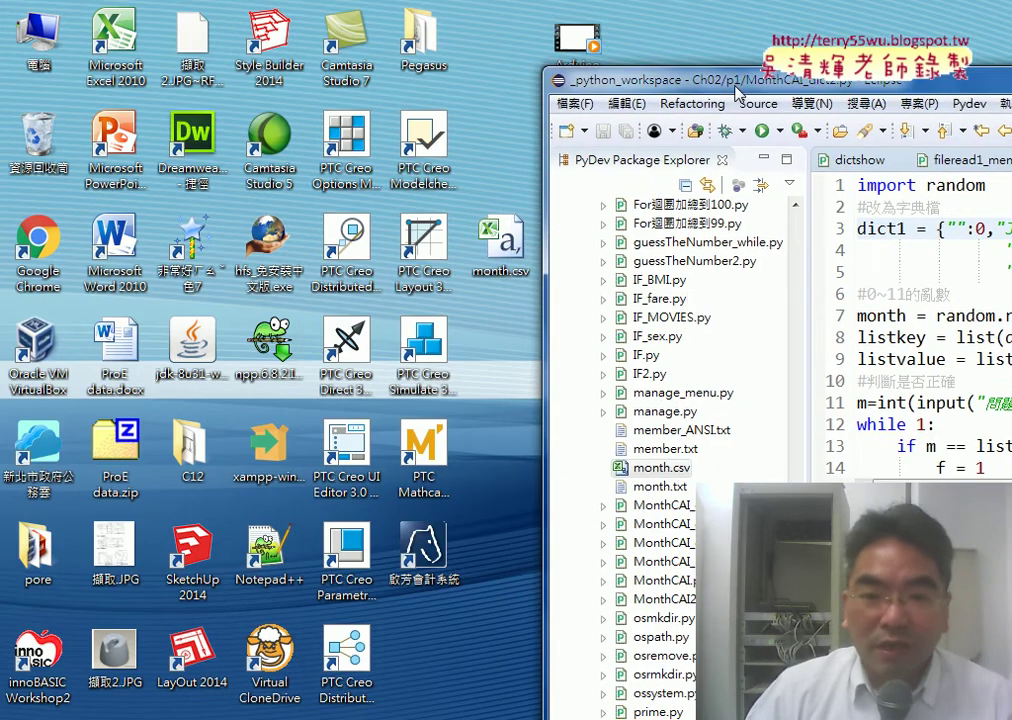
{"action": "left_click_drag", "start_coordinate": [500, 245], "coordinate": [657, 332]}
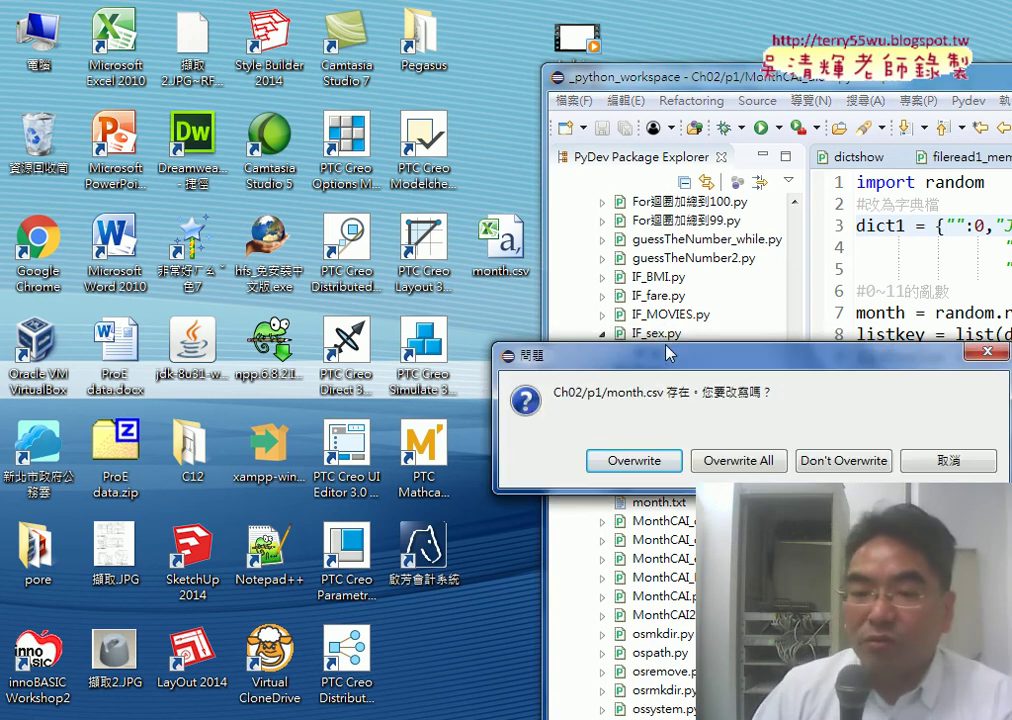
{"action": "left_click", "coordinate": [641, 460]}
{"action": "double_click", "coordinate": [708, 80]}
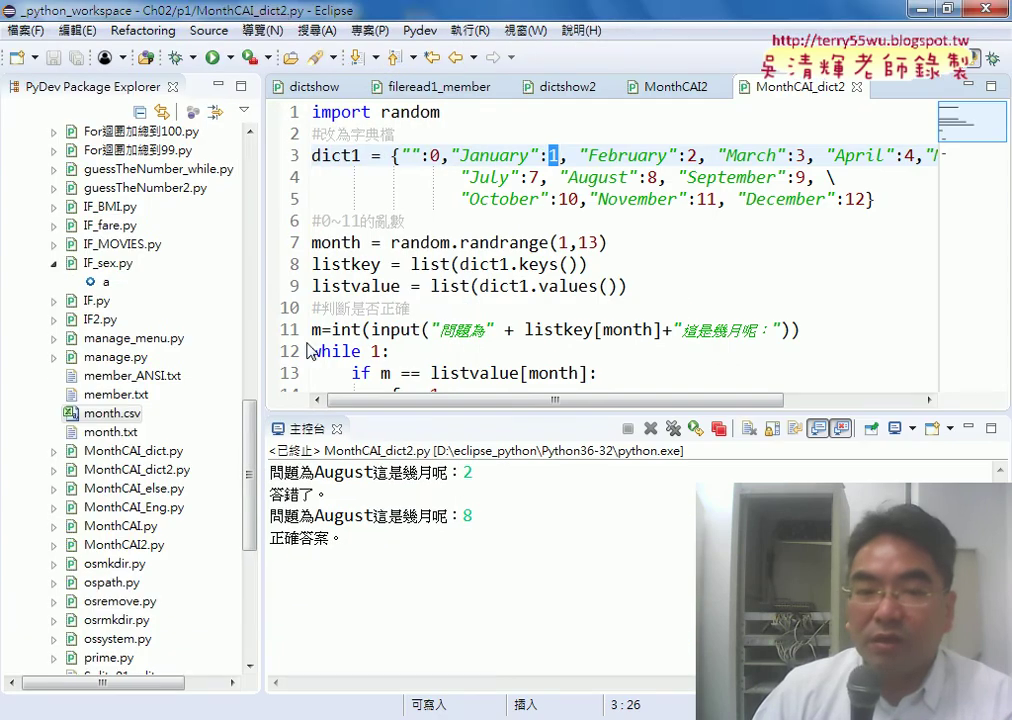
- Select month.csv in the project and narrow the project file tree to widen the code editor
{"action": "left_click", "coordinate": [120, 414]}
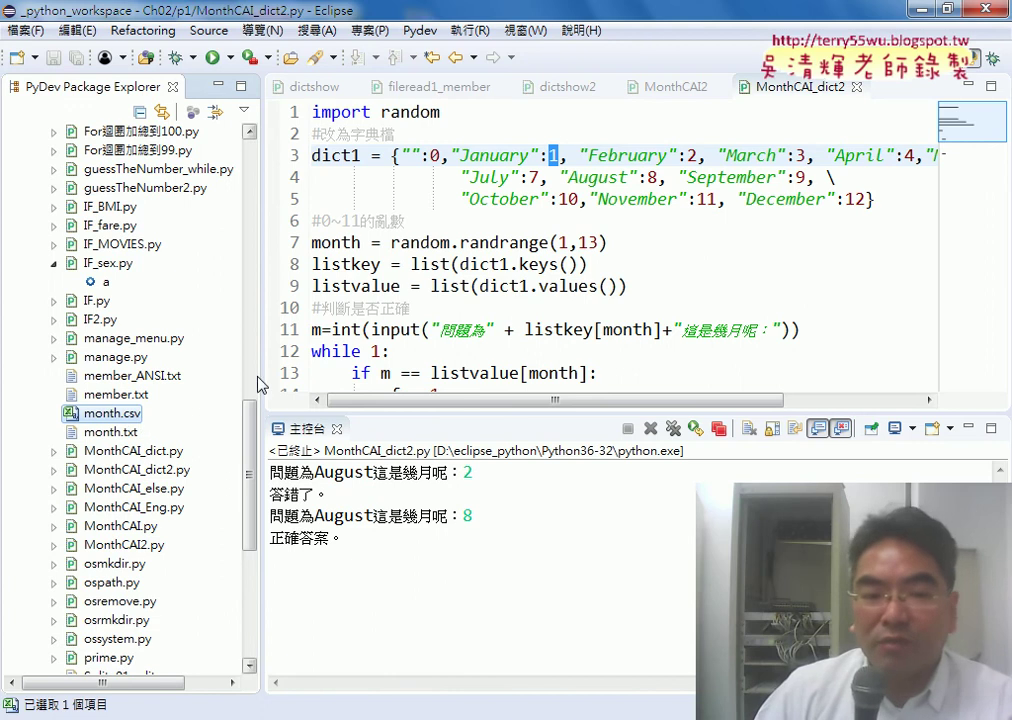
{"action": "left_click_drag", "start_coordinate": [263, 378], "coordinate": [178, 378]}
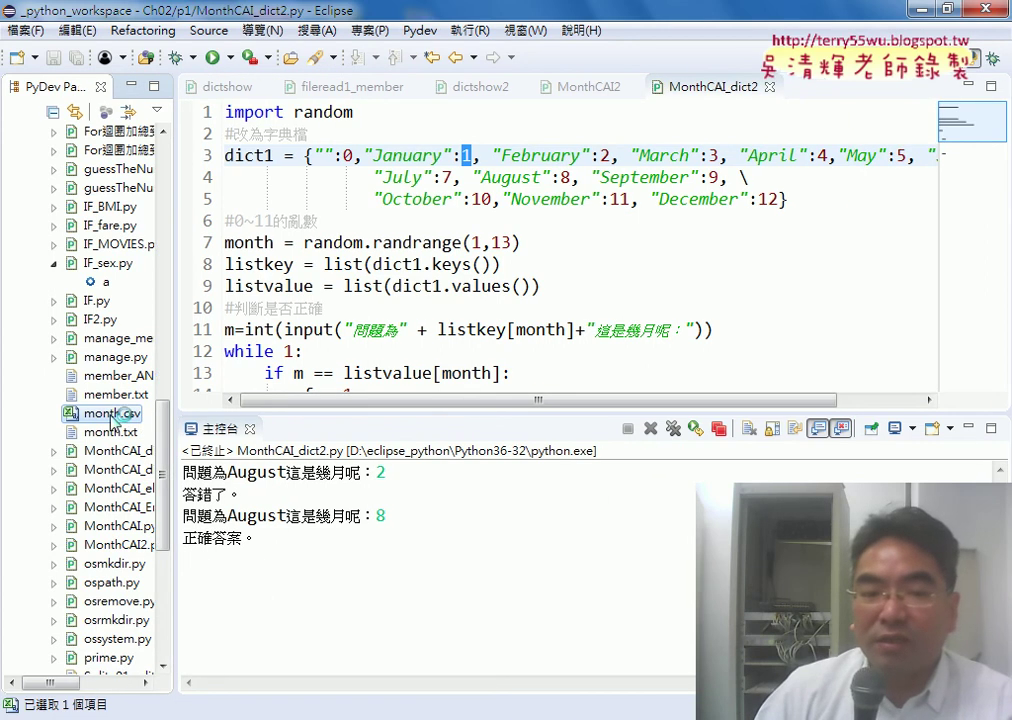